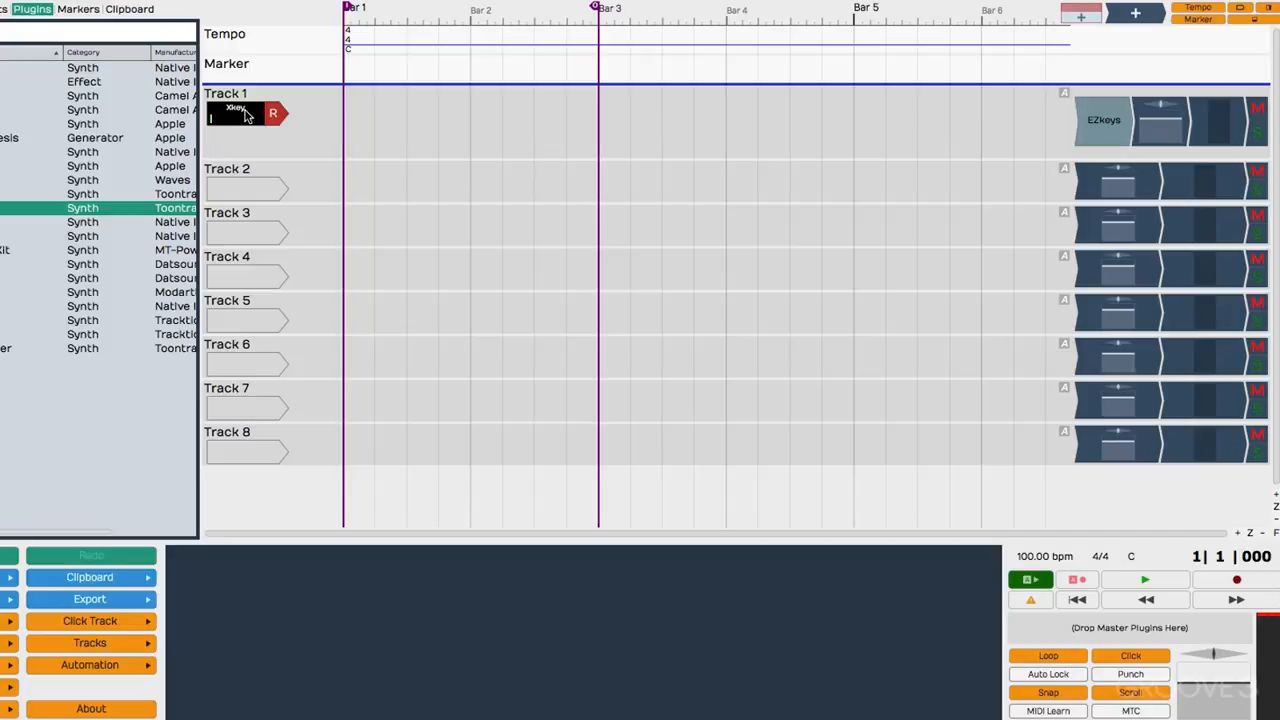
# Step: Loop-record MIDI from the Xkey input onto Track 1 between bars 1 and 3, and enlarge the track to show the notes
pyautogui.click(248, 112)
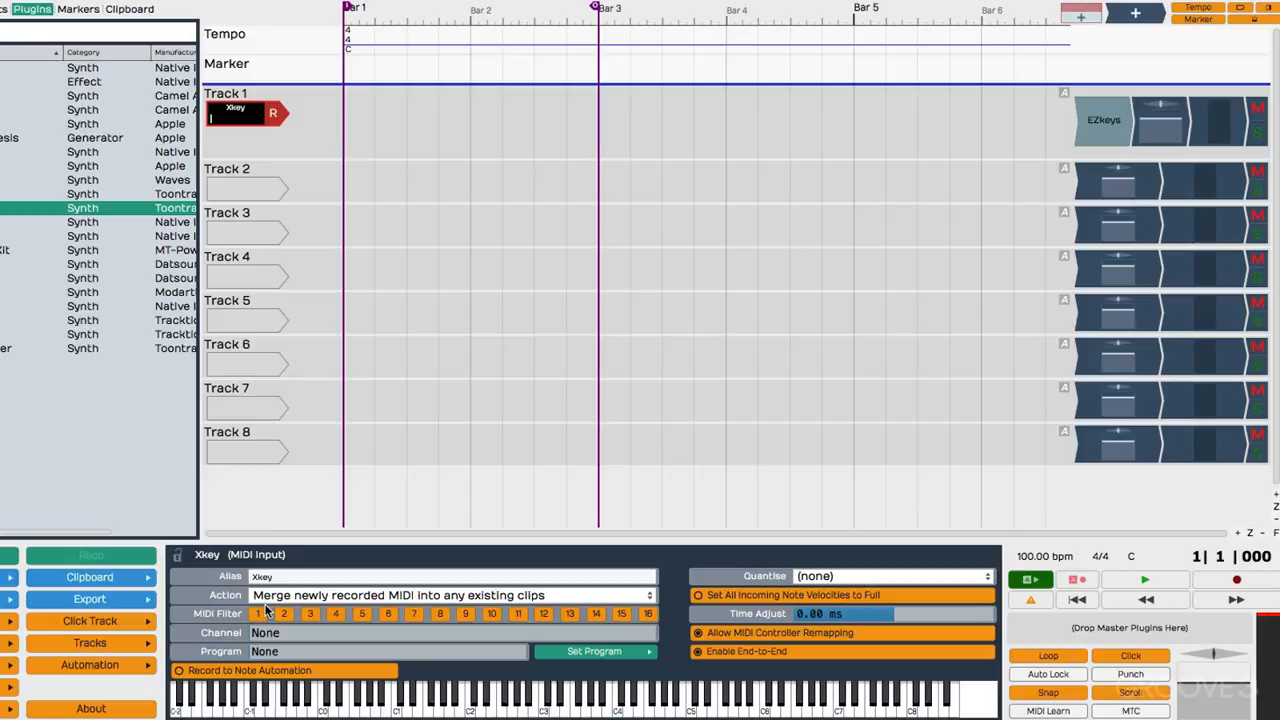
pyautogui.click(424, 141)
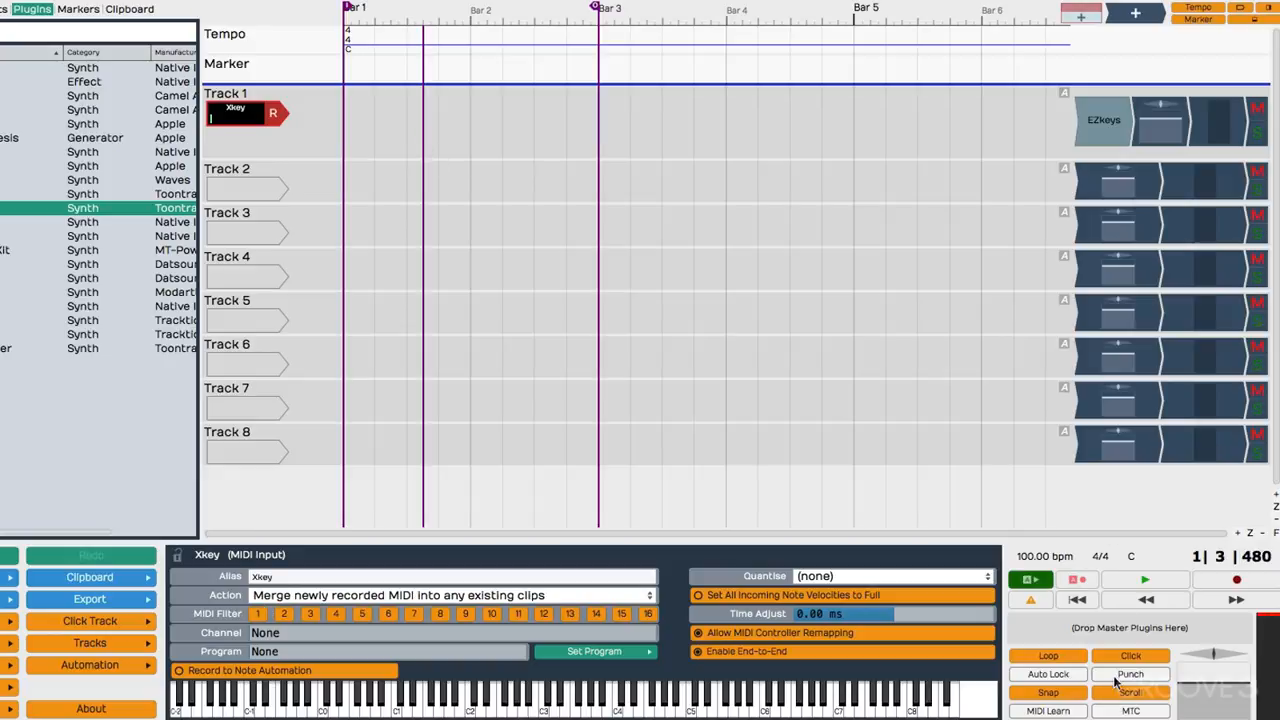
pyautogui.click(1050, 657)
pyautogui.click(1050, 657)
pyautogui.press('Home')
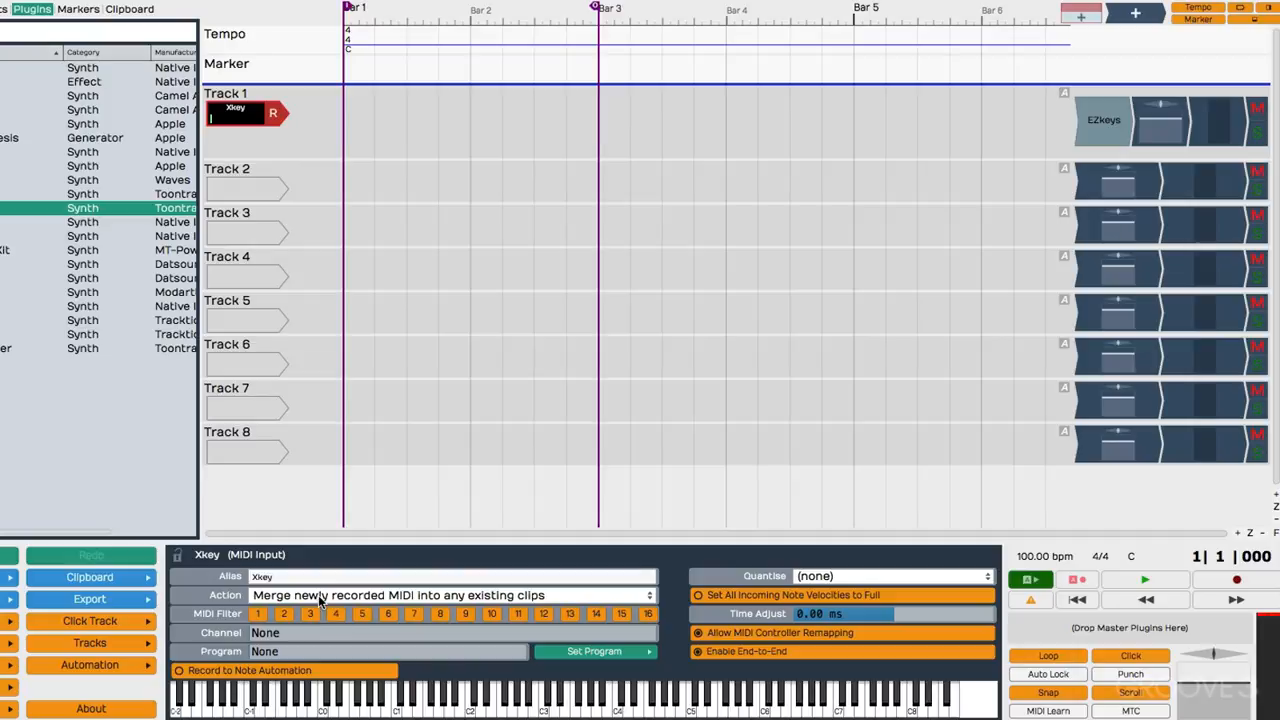
pyautogui.press('r')
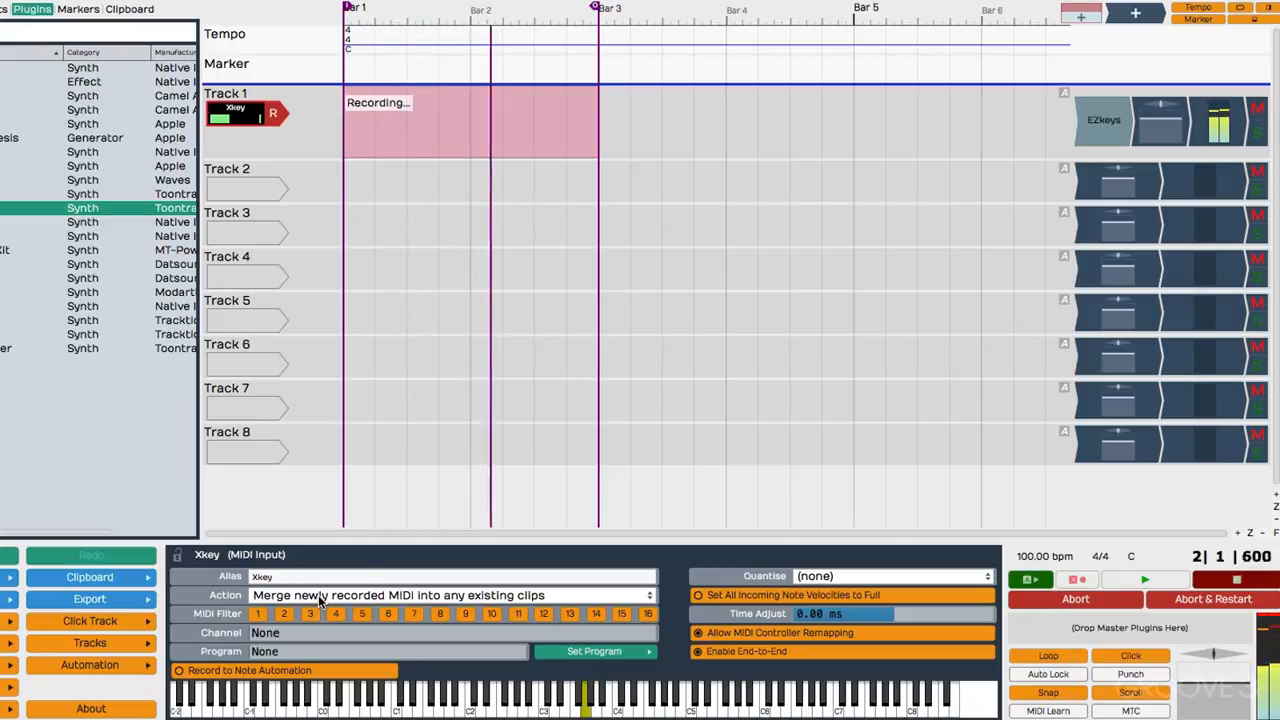
pyautogui.press('space')
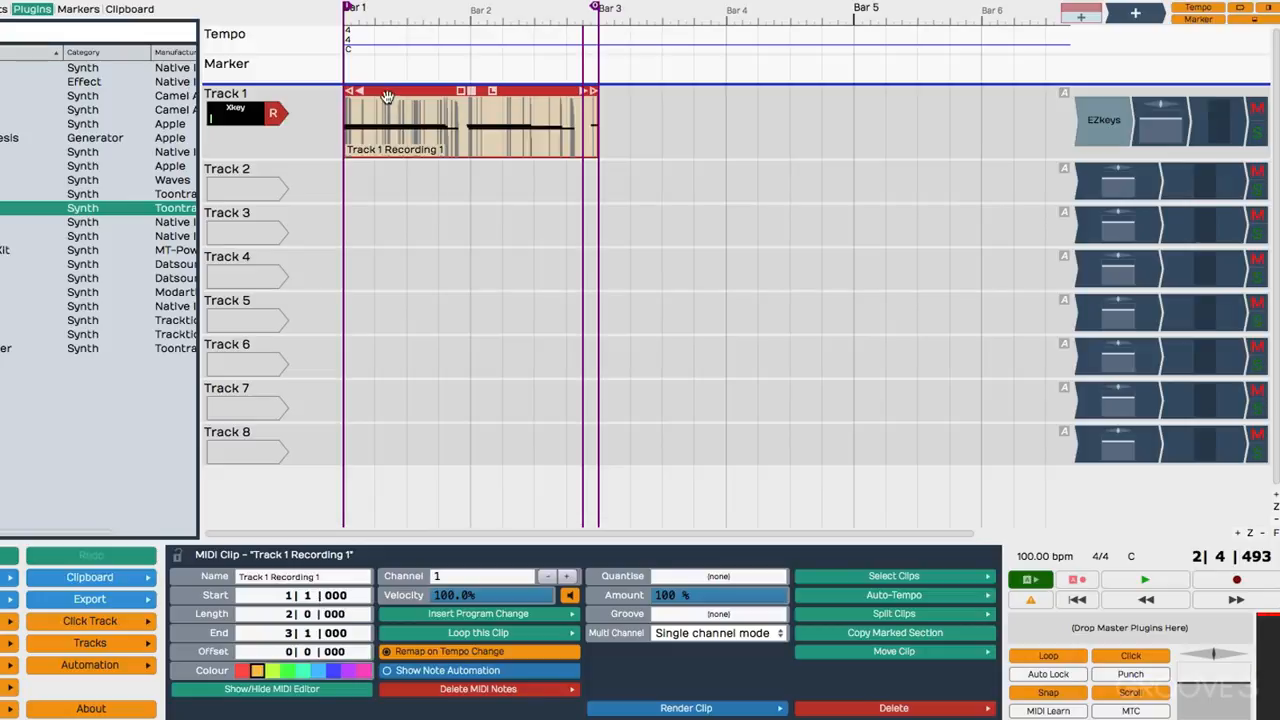
pyautogui.click(369, 184)
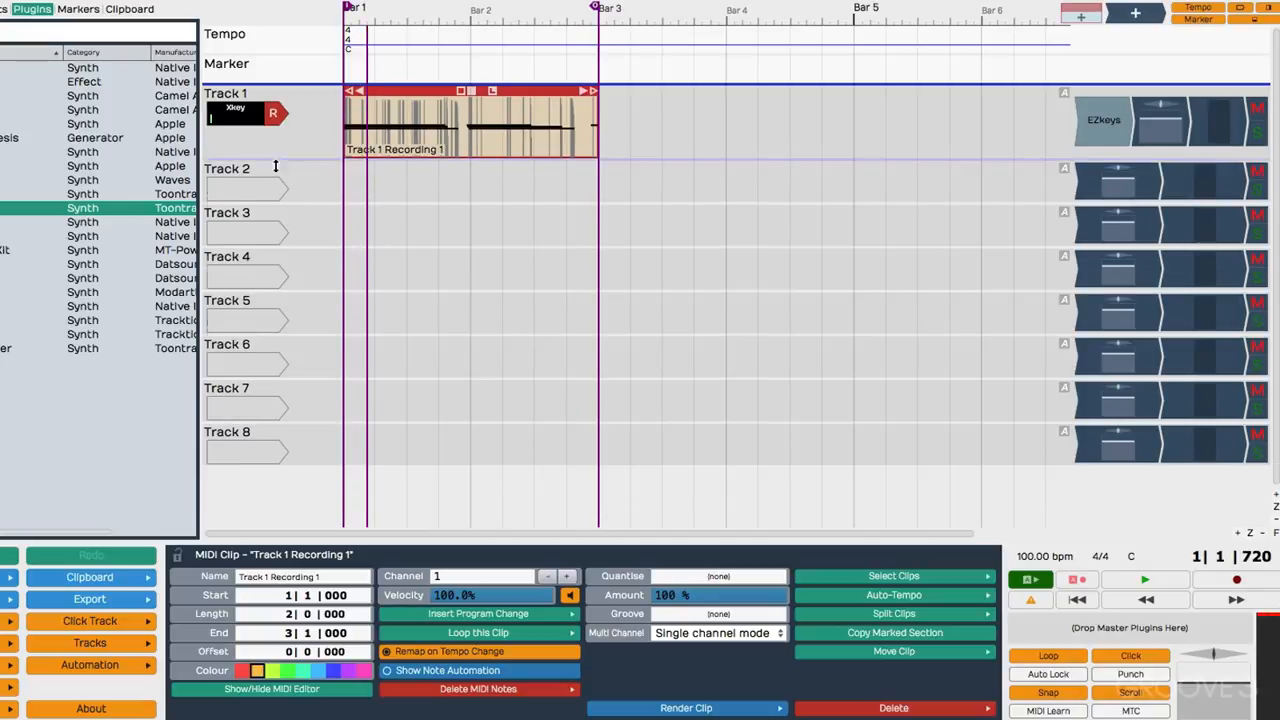
pyautogui.moveTo(272, 160); pyautogui.dragTo(319, 309)
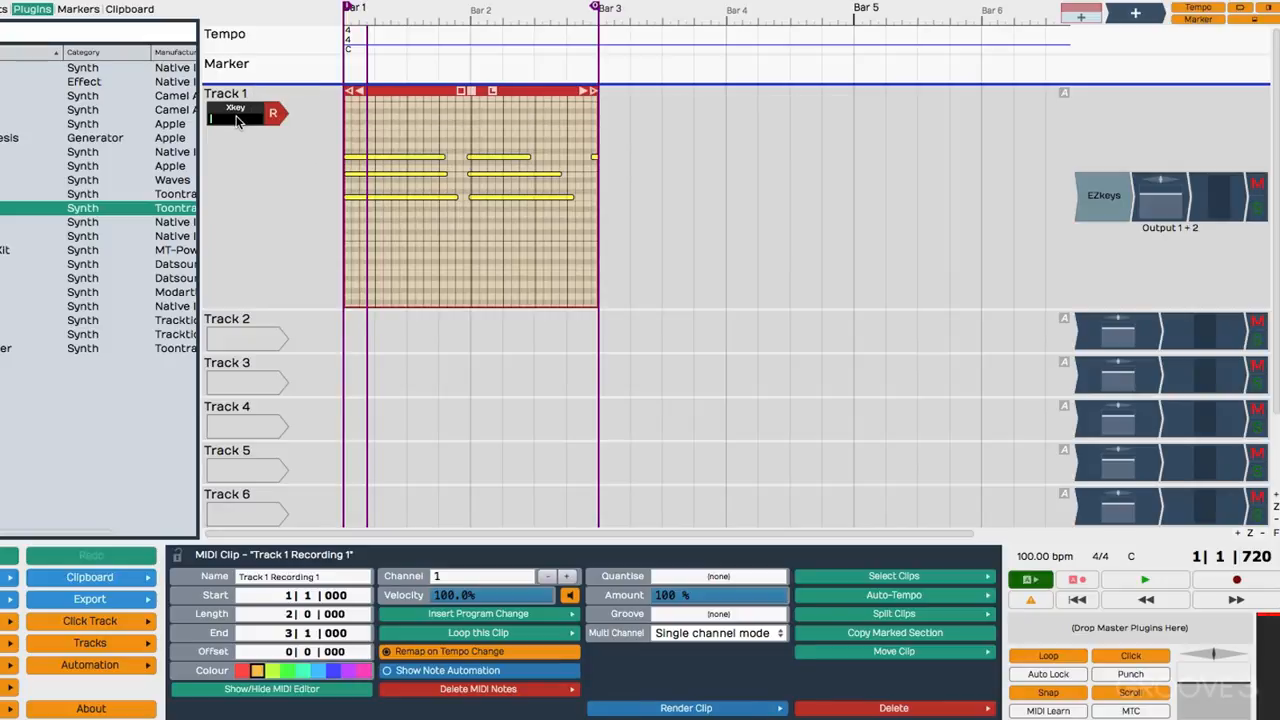
# Step: Set the Xkey MIDI input's recording action to "Overlay new clips, containing newly recorded MIDI"
pyautogui.click(237, 119)
pyautogui.click(313, 596)
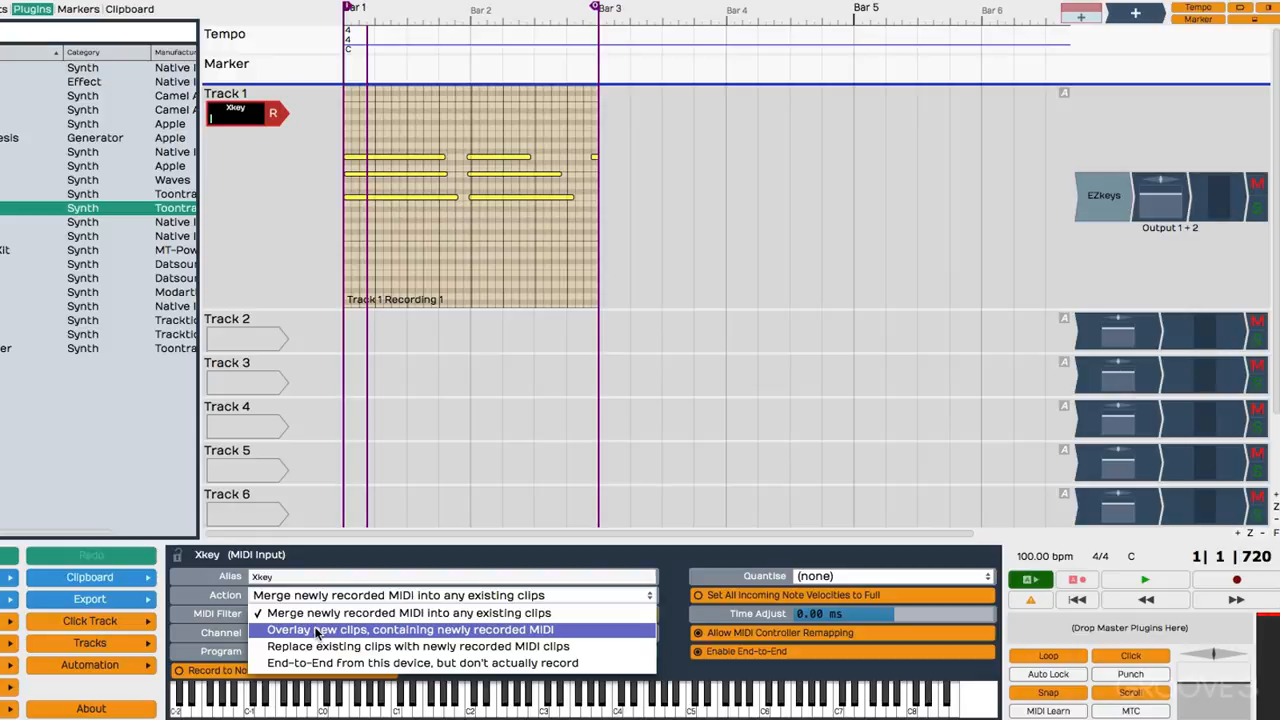
pyautogui.click(316, 630)
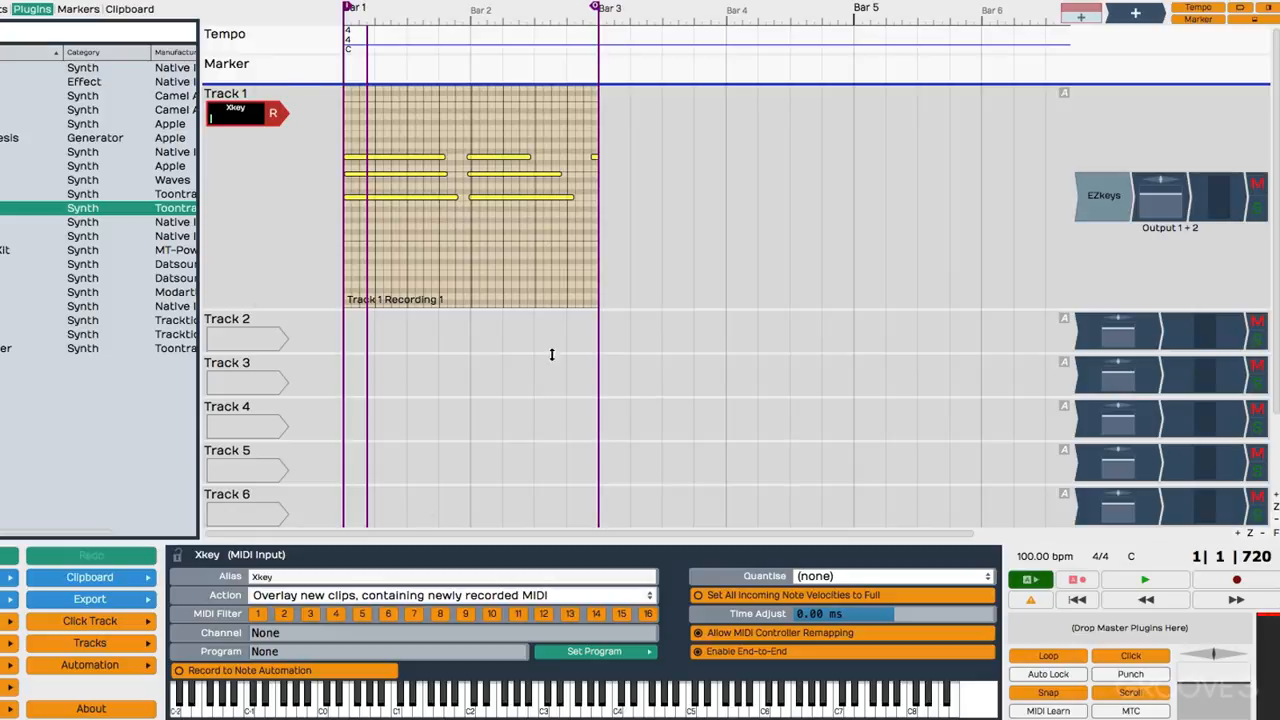
# Step: Delete the merged recording from Track 1 and return the playhead to bar 1
pyautogui.moveTo(548, 120)
pyautogui.click(537, 91)
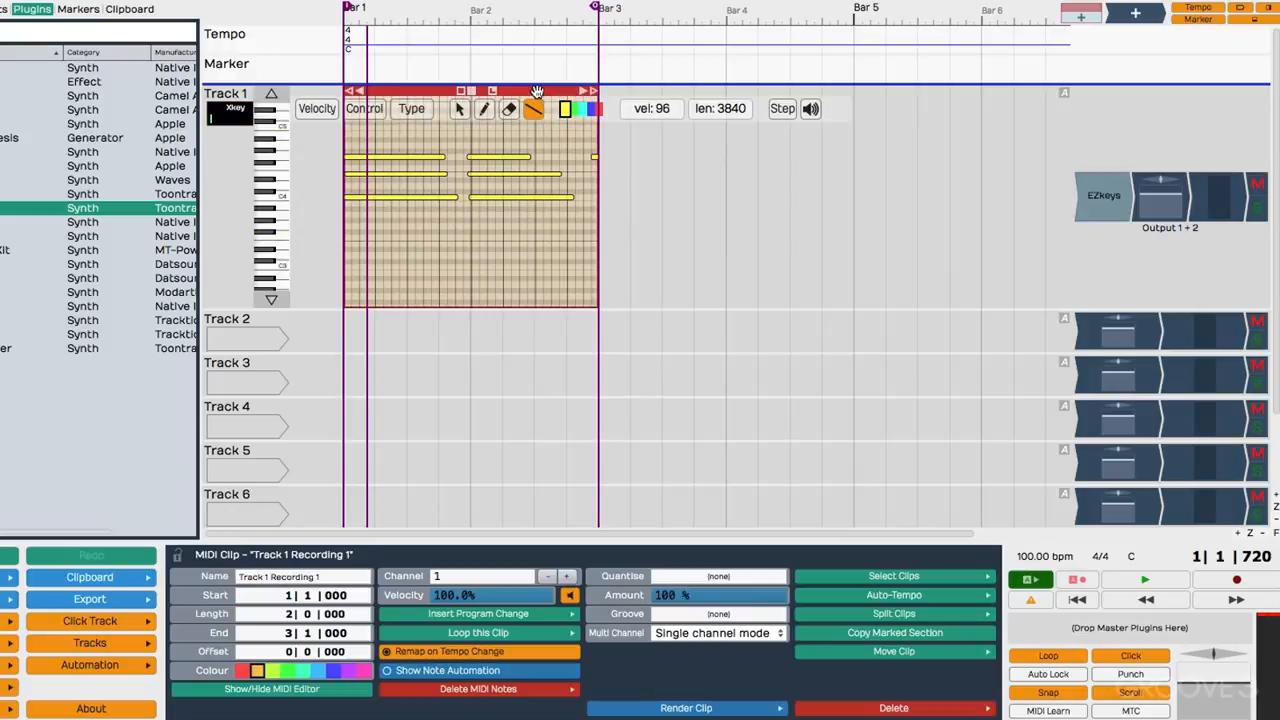
pyautogui.press('Delete')
pyautogui.press('w')
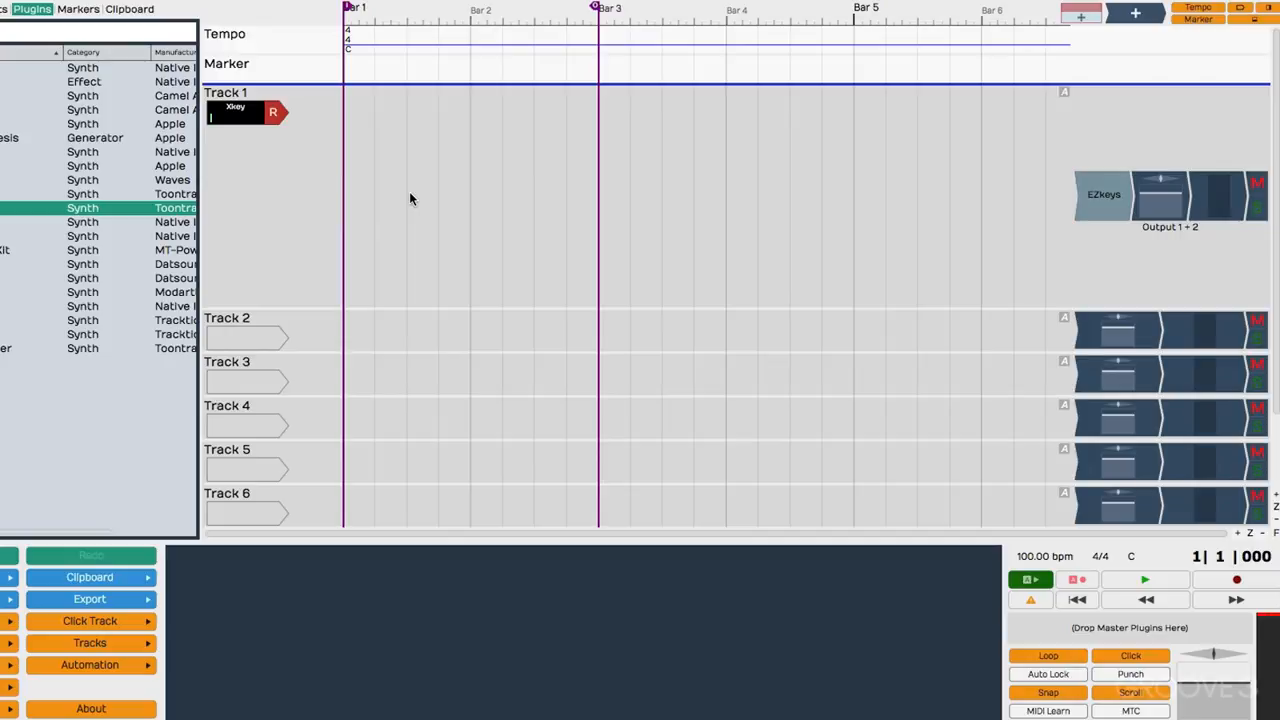
# Step: Loop-record several overlaid MIDI takes on Track 1 between bars 1 and 3, and reduce the track's height
pyautogui.press('r')
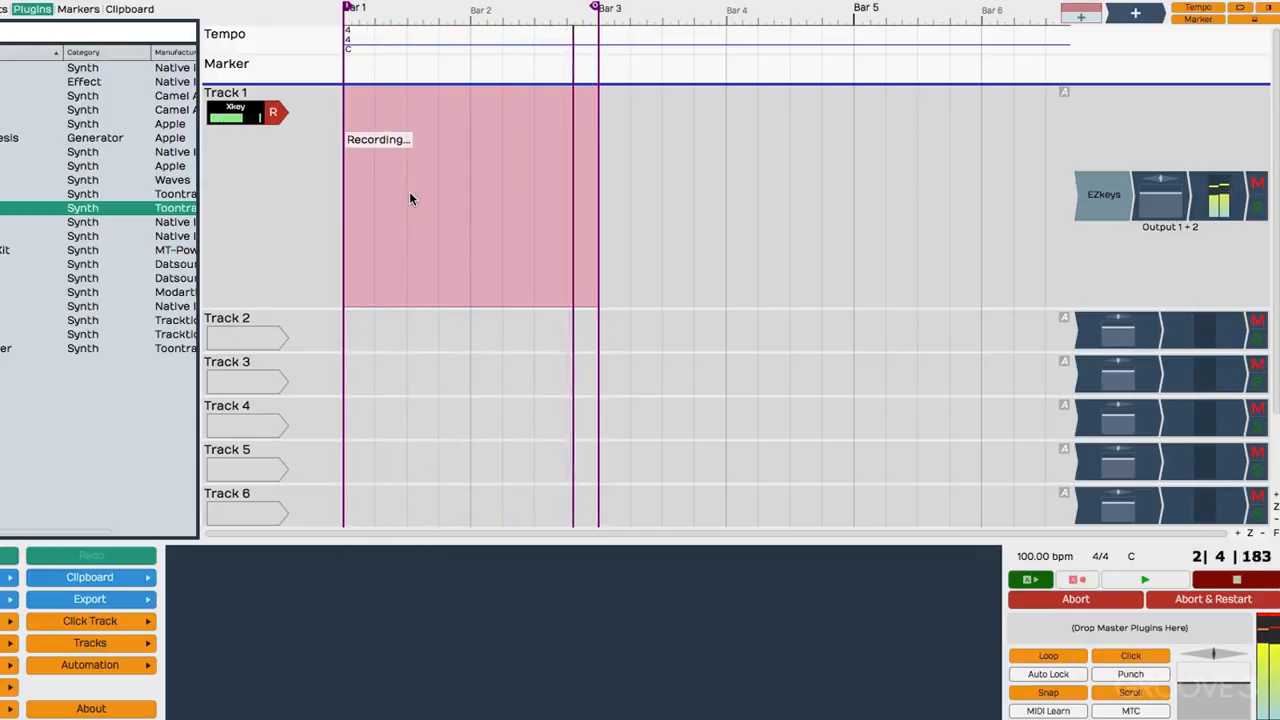
pyautogui.press('space')
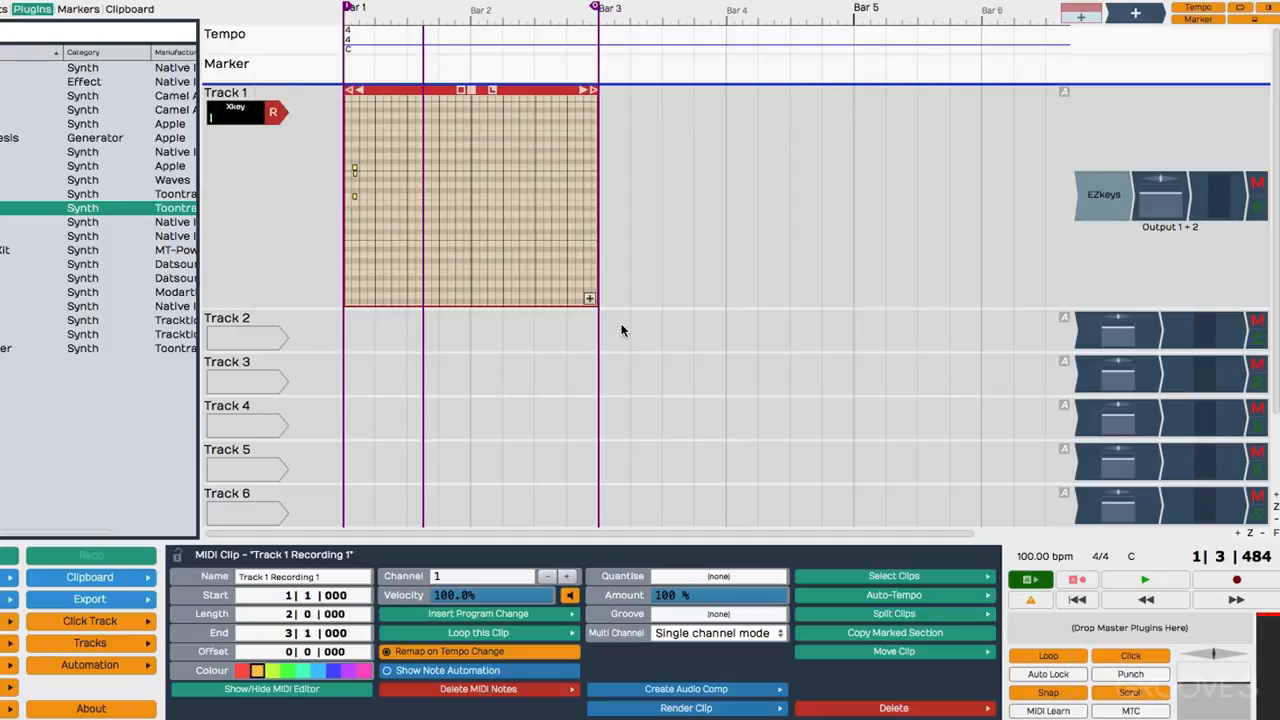
pyautogui.moveTo(589, 296)
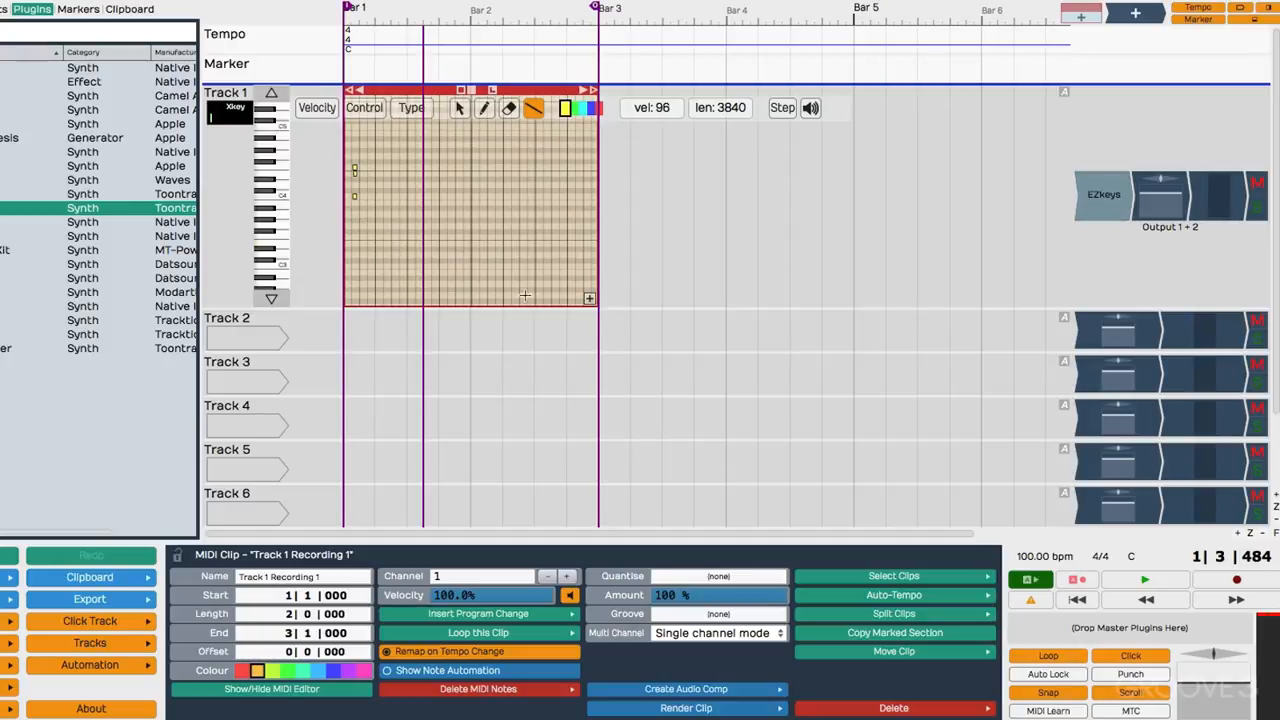
pyautogui.moveTo(334, 306); pyautogui.dragTo(325, 178)
# Step: Switch the Track 1 recording to Take #3 and after that to Take #4 to view them
pyautogui.click(590, 174)
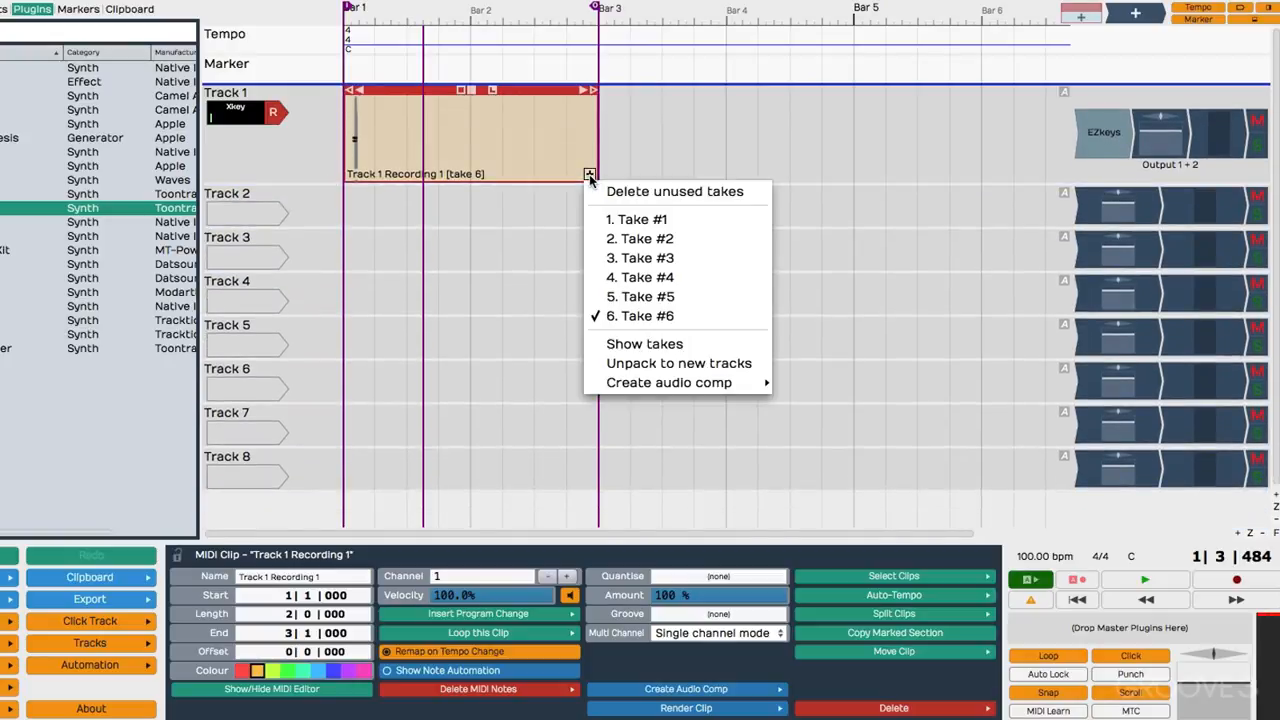
pyautogui.click(610, 258)
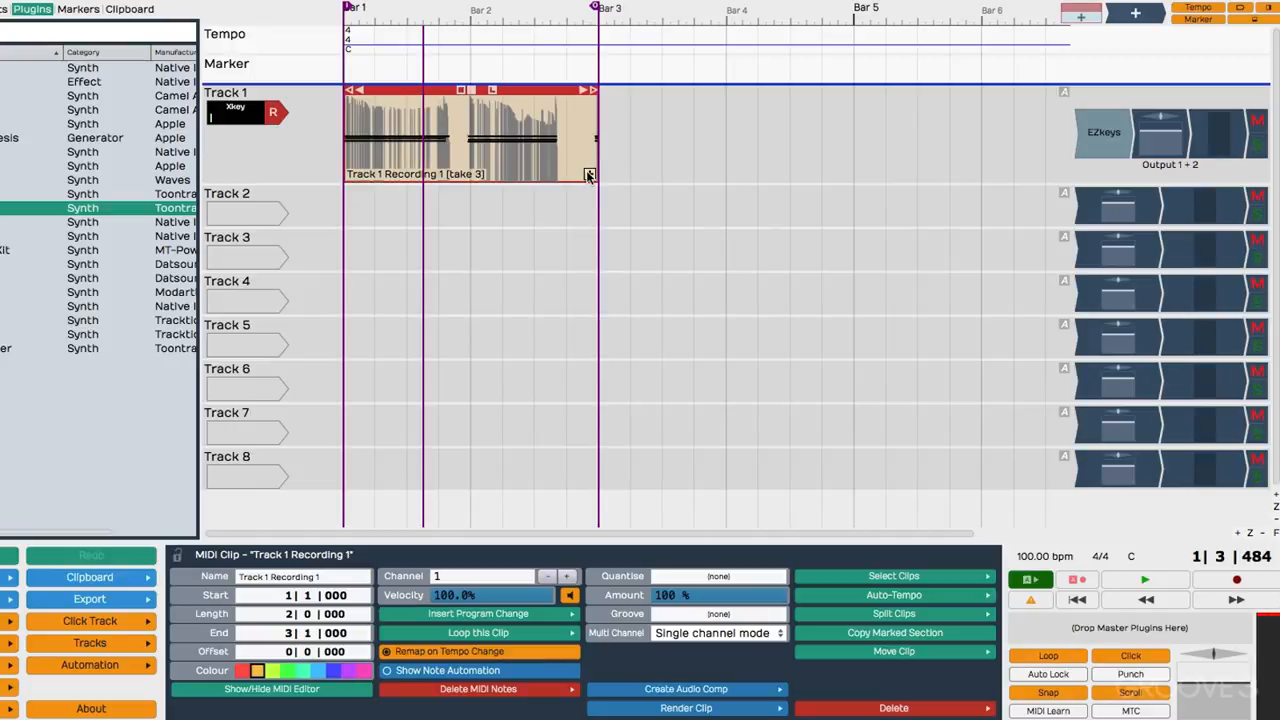
pyautogui.click(590, 174)
pyautogui.click(612, 277)
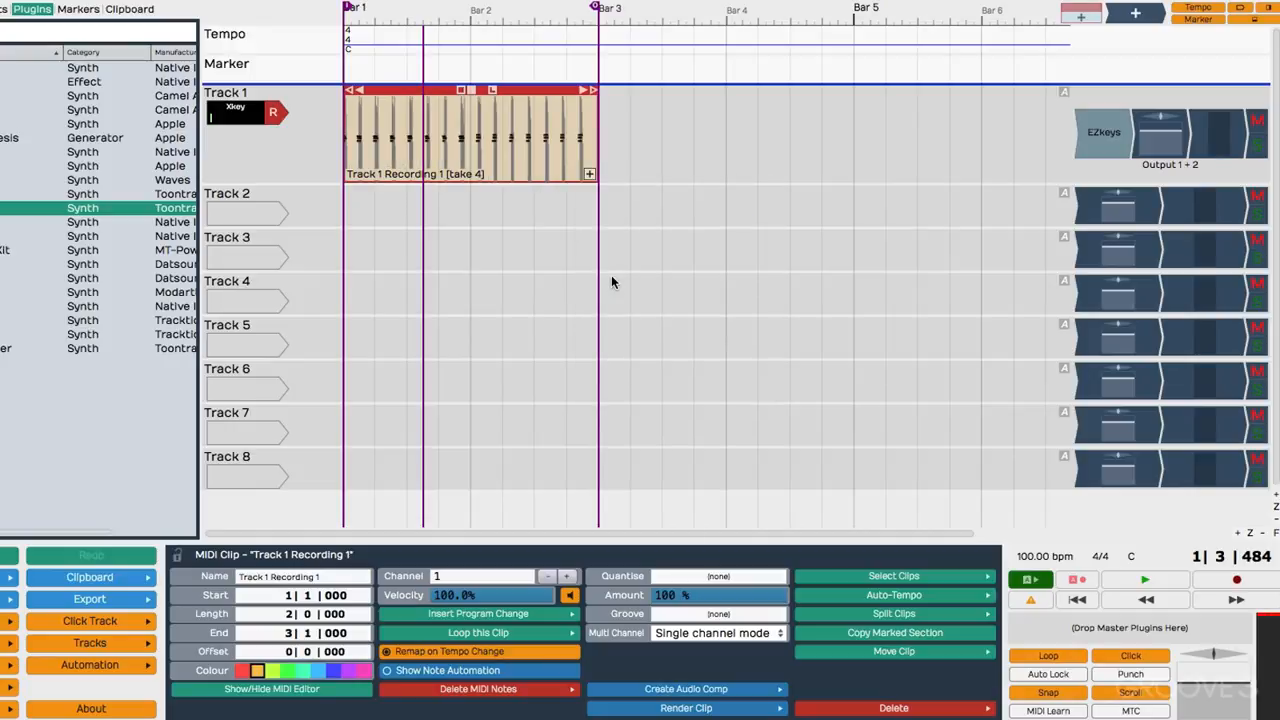
# Step: Show all takes of the Track 1 recording and reduce the track's height so every take lane fits
pyautogui.moveTo(419, 15); pyautogui.dragTo(514, 26)
pyautogui.press('w')
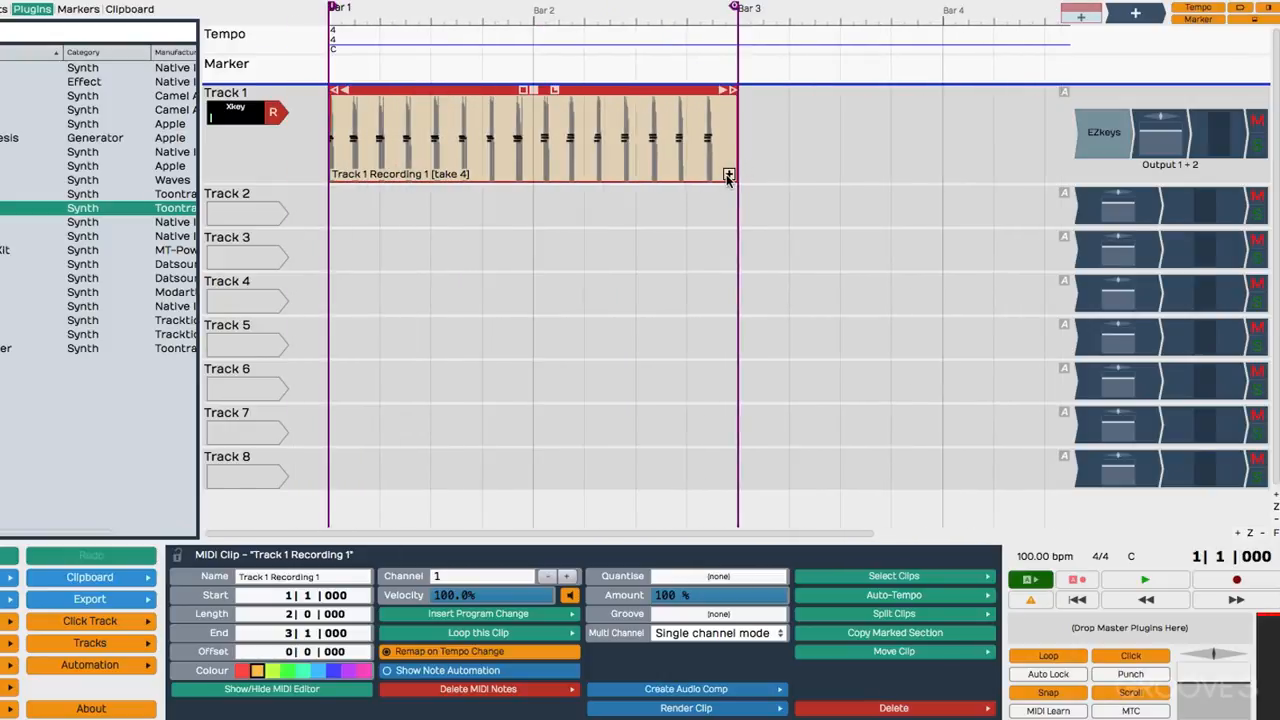
pyautogui.click(728, 176)
pyautogui.click(770, 342)
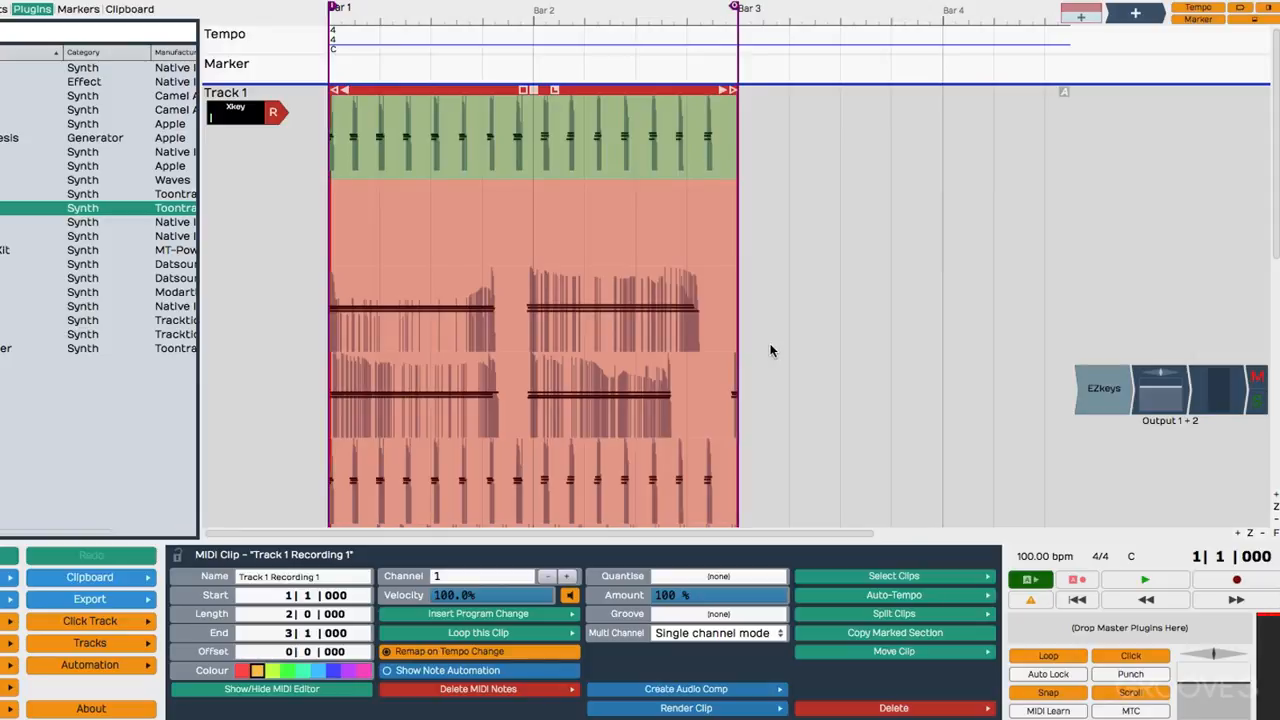
pyautogui.scroll(-5, 344, 383)
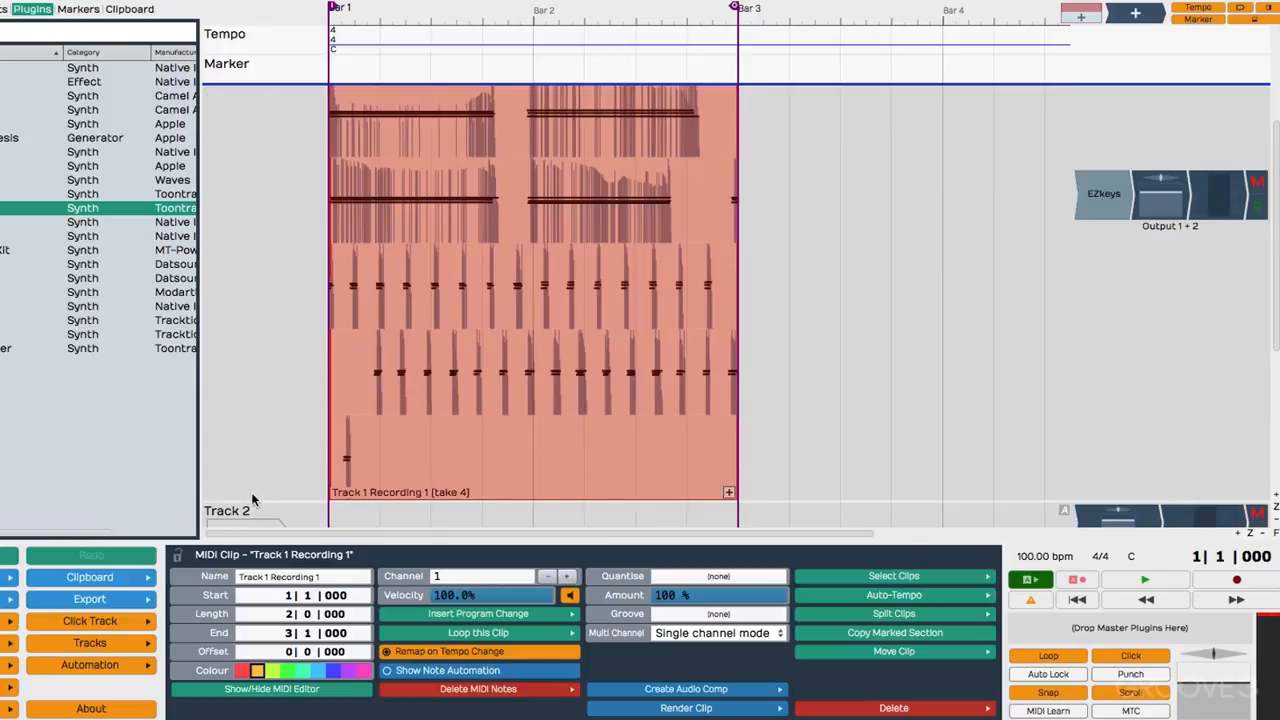
pyautogui.moveTo(251, 502); pyautogui.dragTo(257, 338)
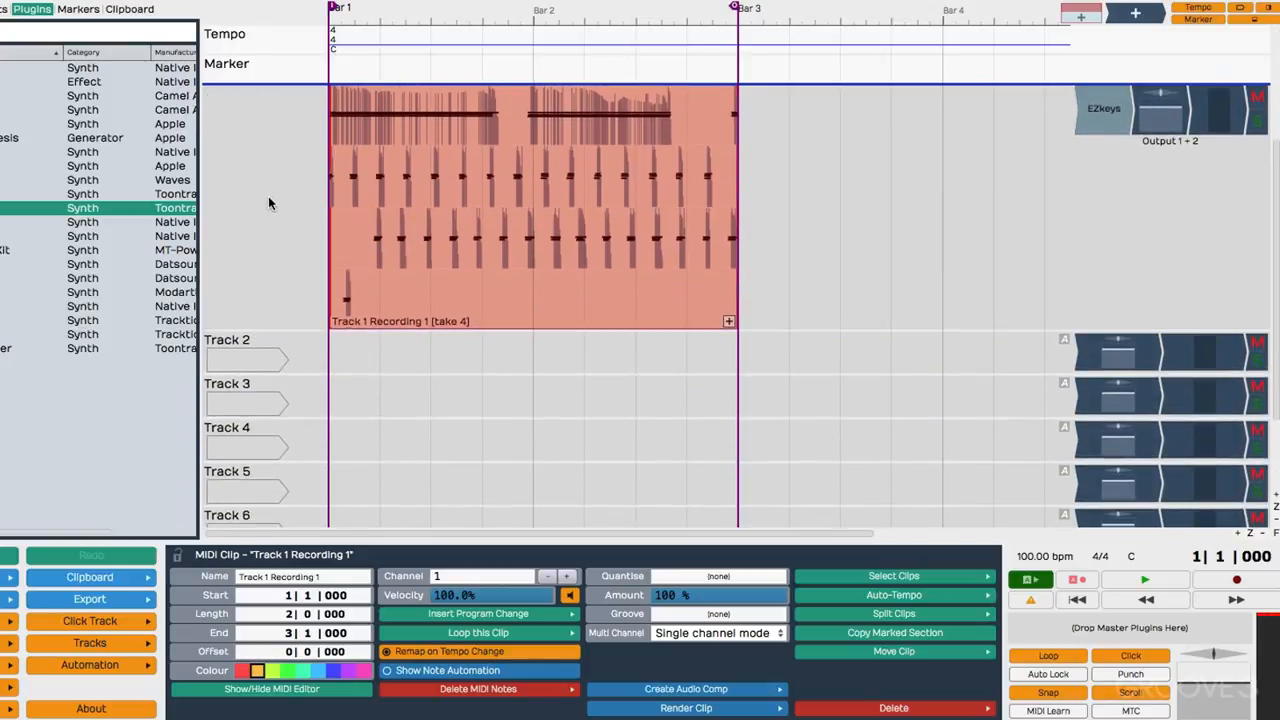
pyautogui.scroll(3, 268, 196)
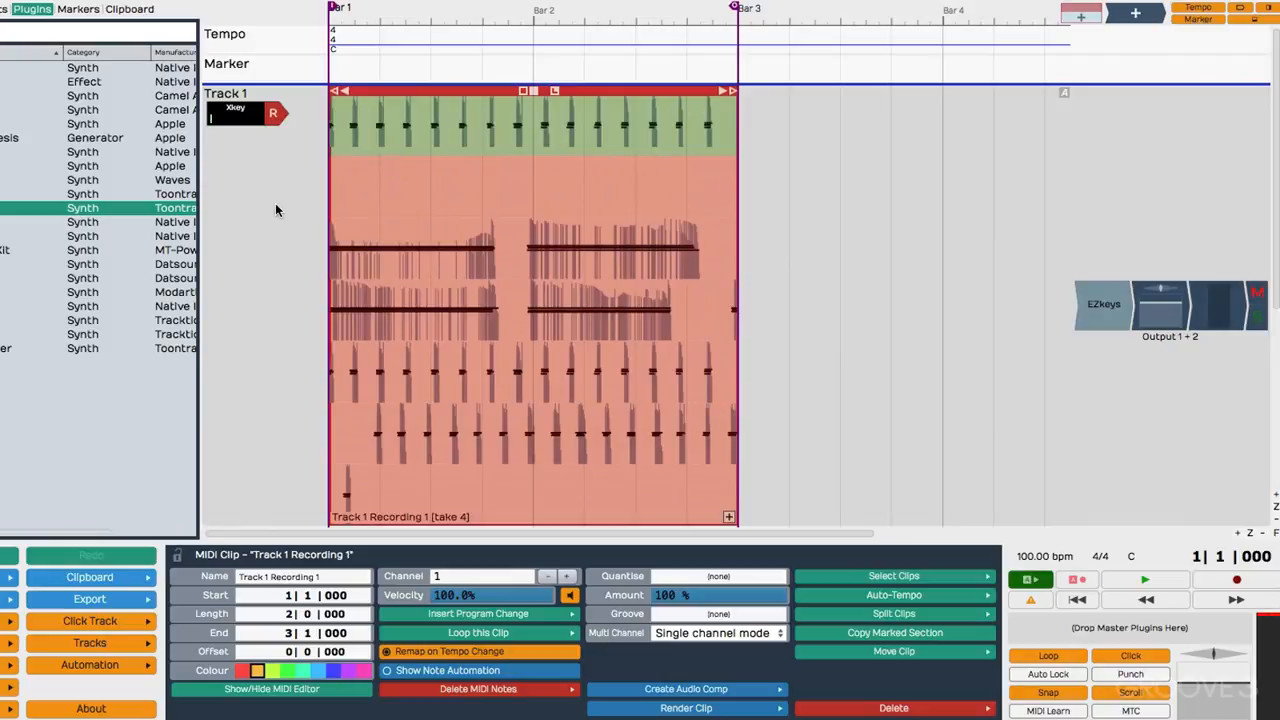
# Step: Build a comp from Take 2 for most of bar 1, Take 3 for the first half of bar 2 and Take 4 for the ending
pyautogui.moveTo(499, 256); pyautogui.dragTo(325, 258)
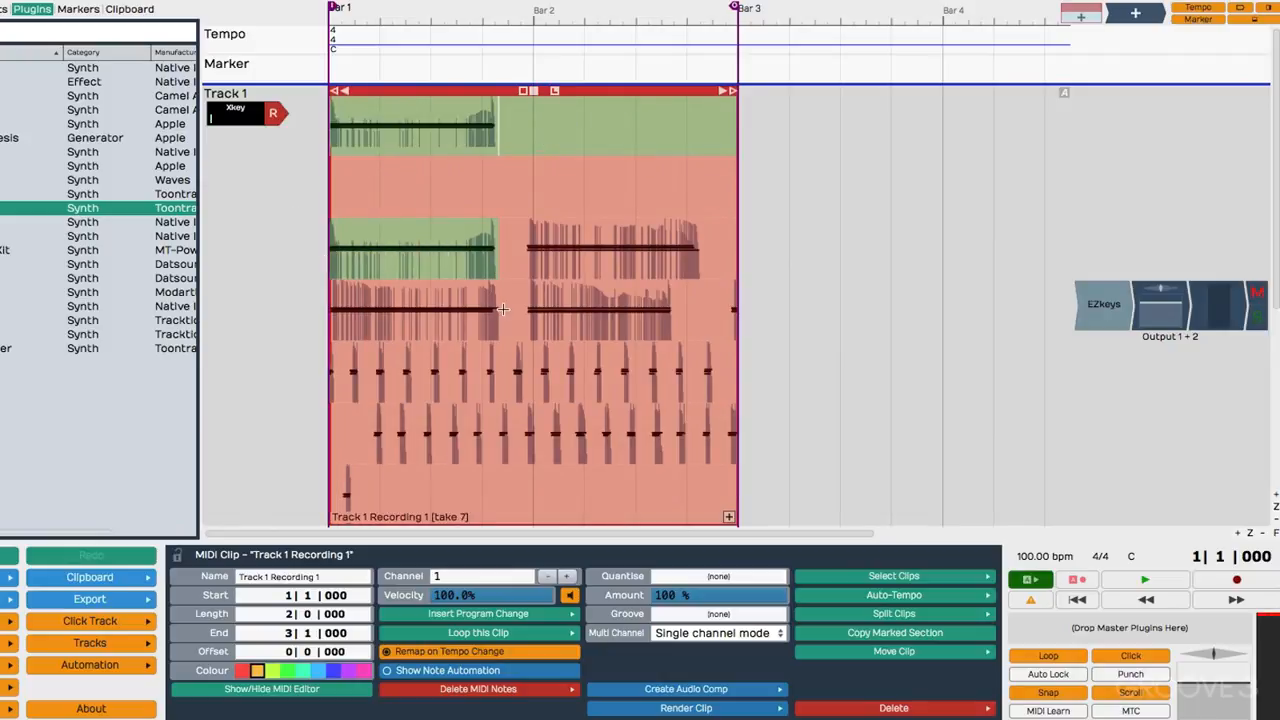
pyautogui.moveTo(514, 311); pyautogui.dragTo(634, 312)
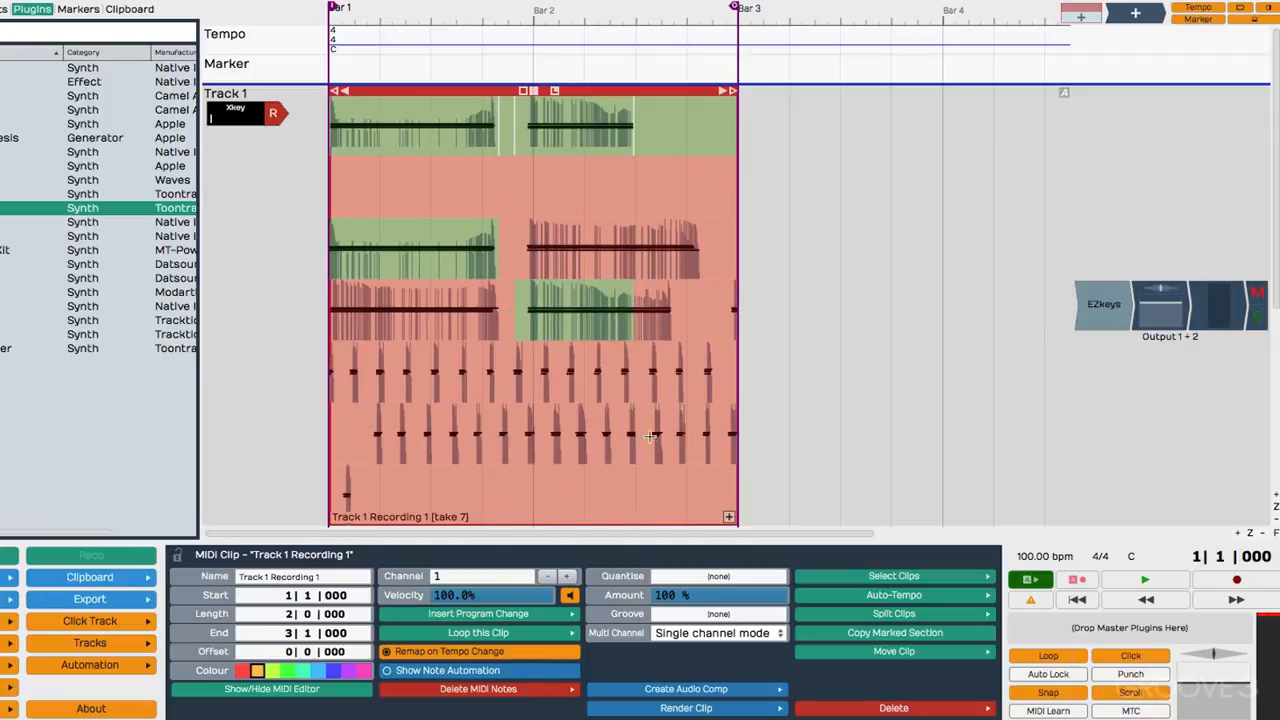
pyautogui.moveTo(648, 375); pyautogui.dragTo(742, 375)
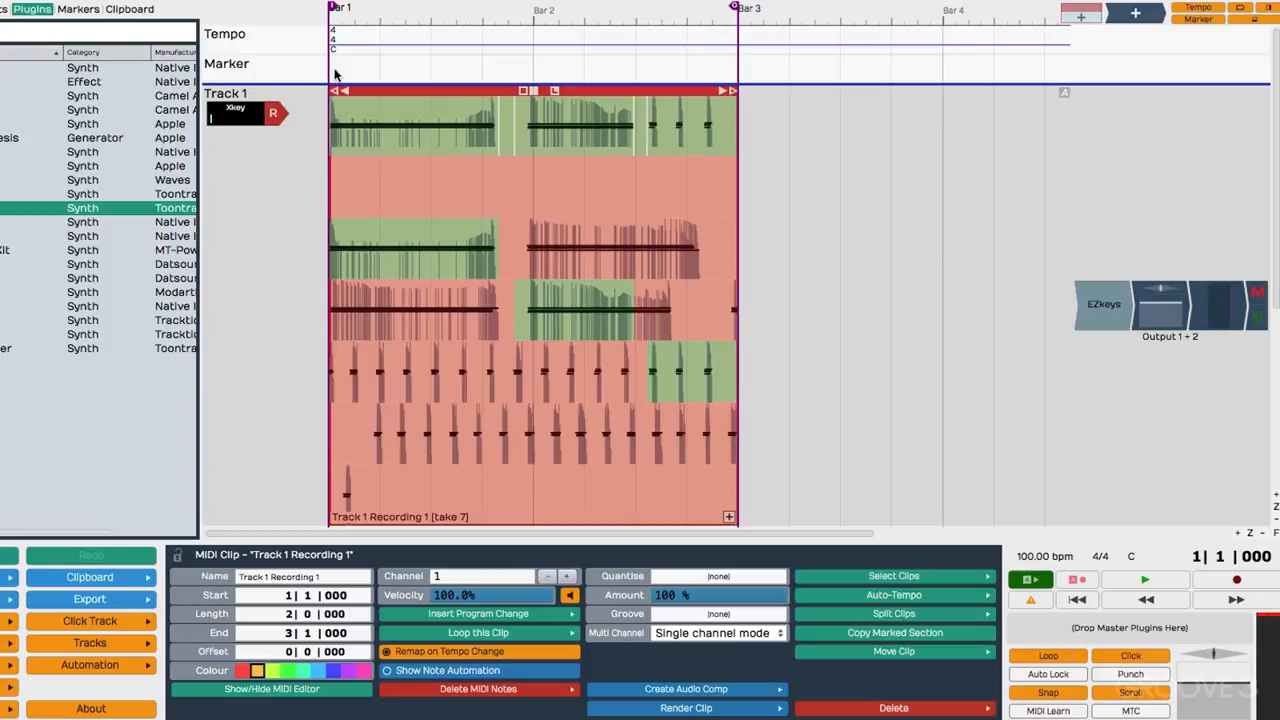
# Step: Play back the comp on Track 1 from bar 1 and stop it in bar 2
pyautogui.click(352, 43)
pyautogui.press('space')
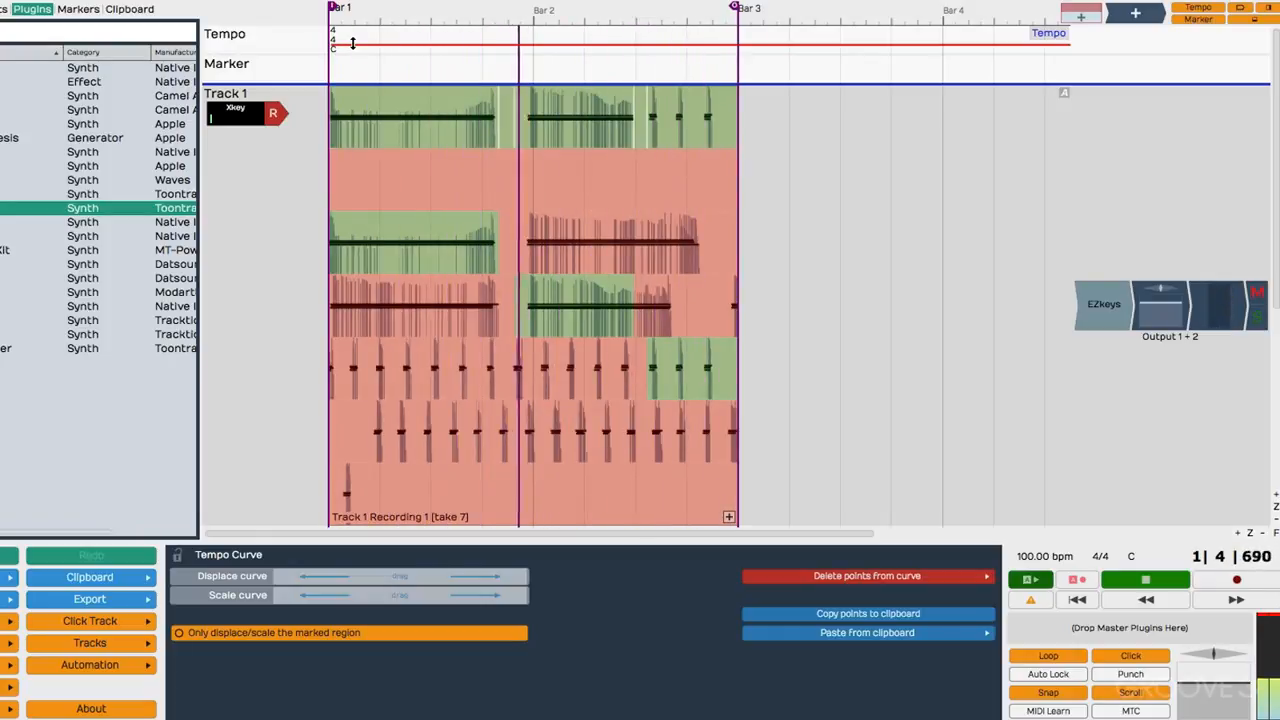
pyautogui.press('space')
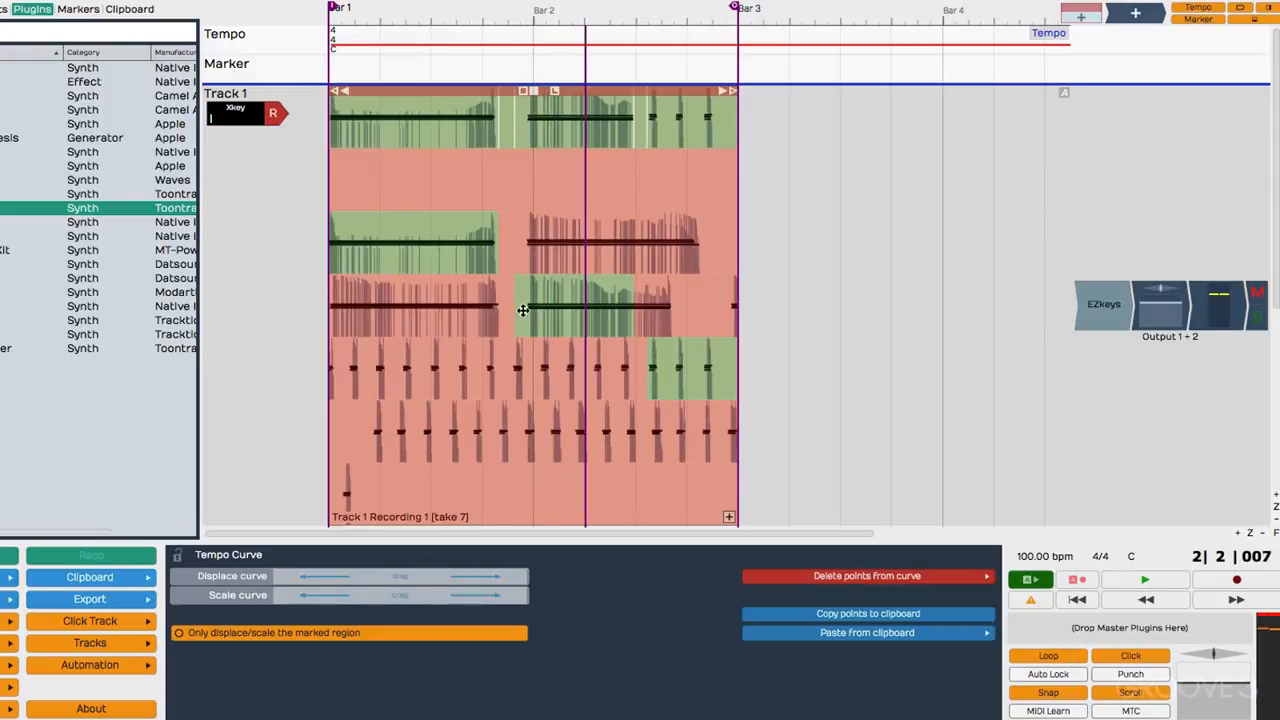
# Step: Use Take 4 in the comp from late bar 1 into bar 2, and flatten the comp, deleting the unused takes
pyautogui.moveTo(508, 368); pyautogui.dragTo(607, 367)
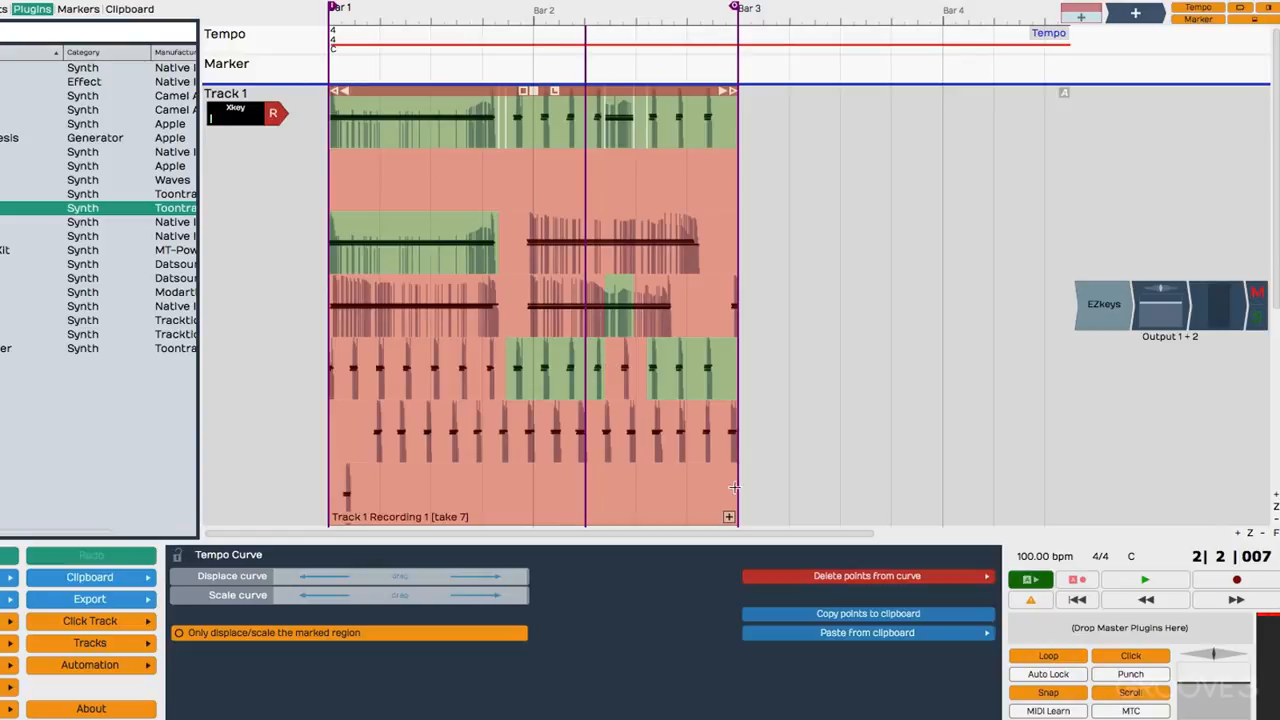
pyautogui.click(729, 517)
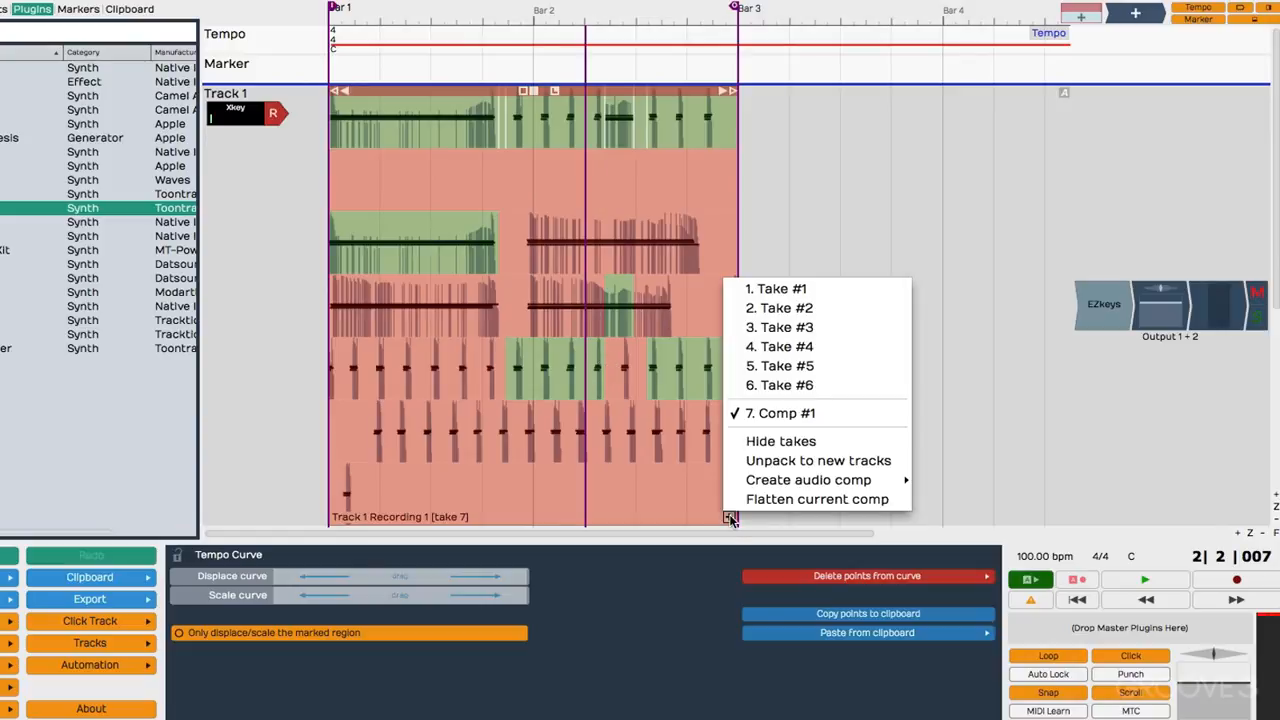
pyautogui.click(744, 500)
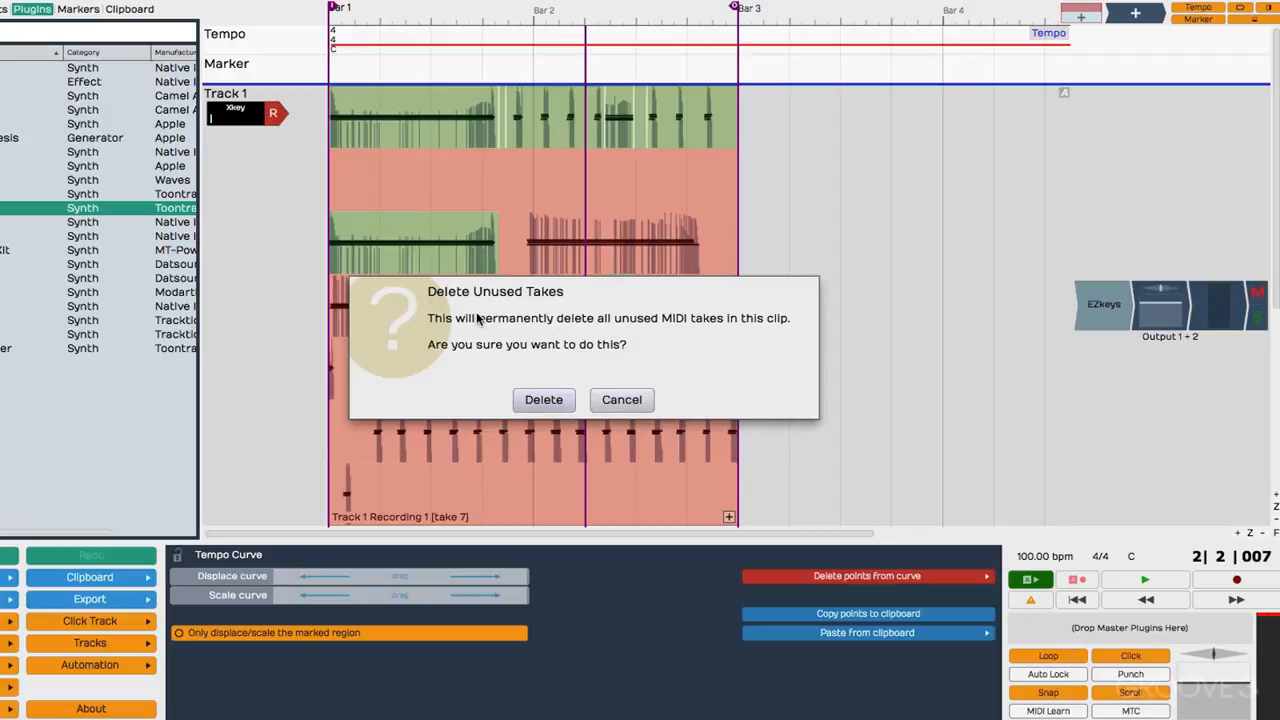
pyautogui.click(540, 401)
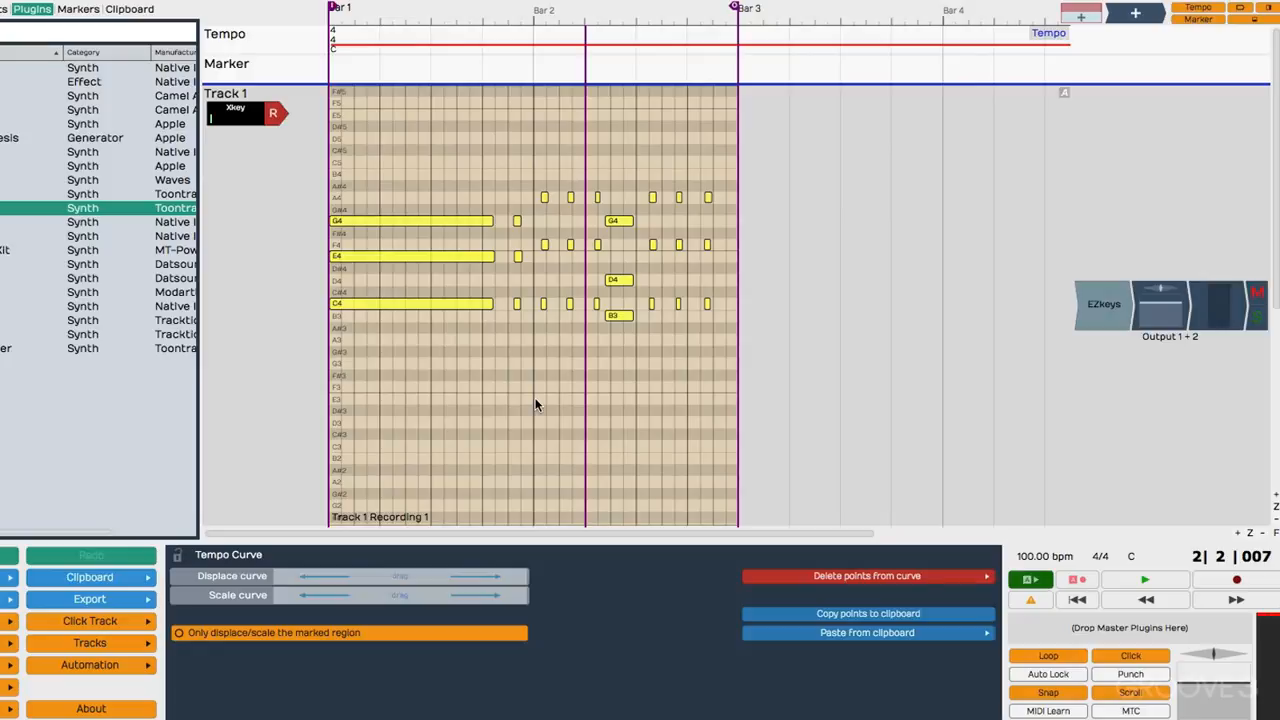
# Step: Play back the flattened Track 1 clip from bar 1 and stop it in bar 2
pyautogui.click(379, 70)
pyautogui.press('space')
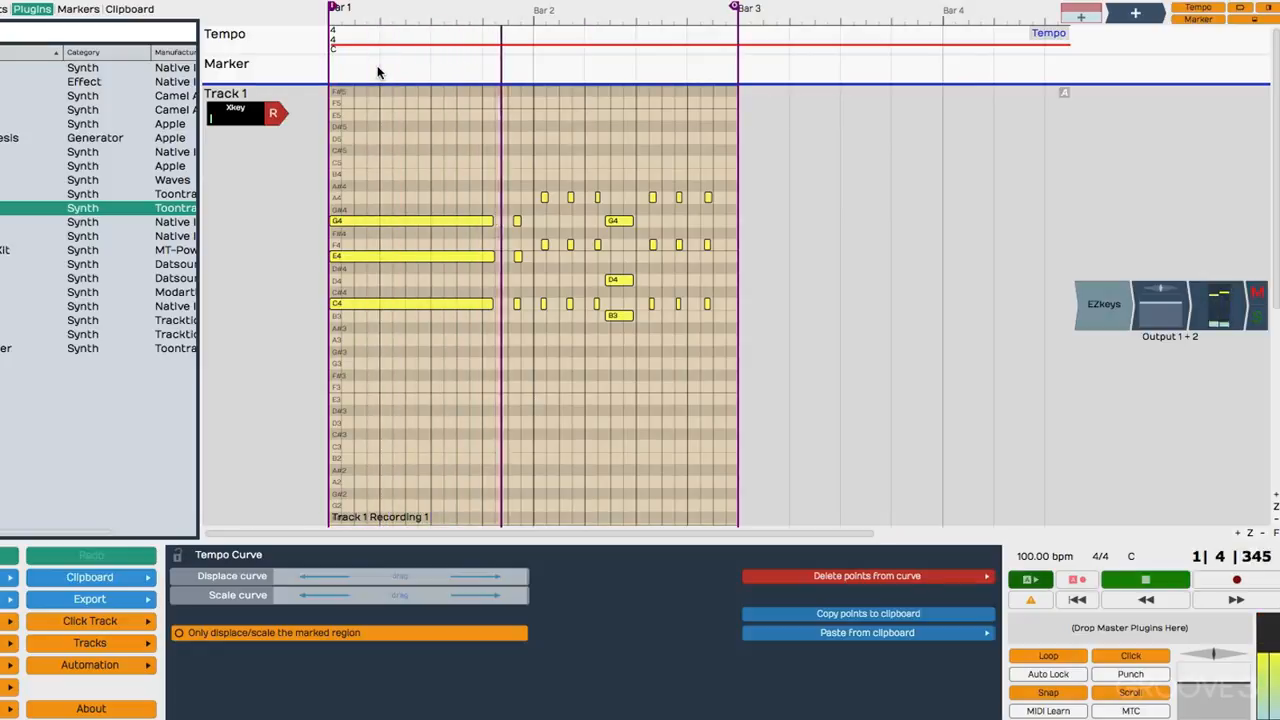
pyautogui.press('space')
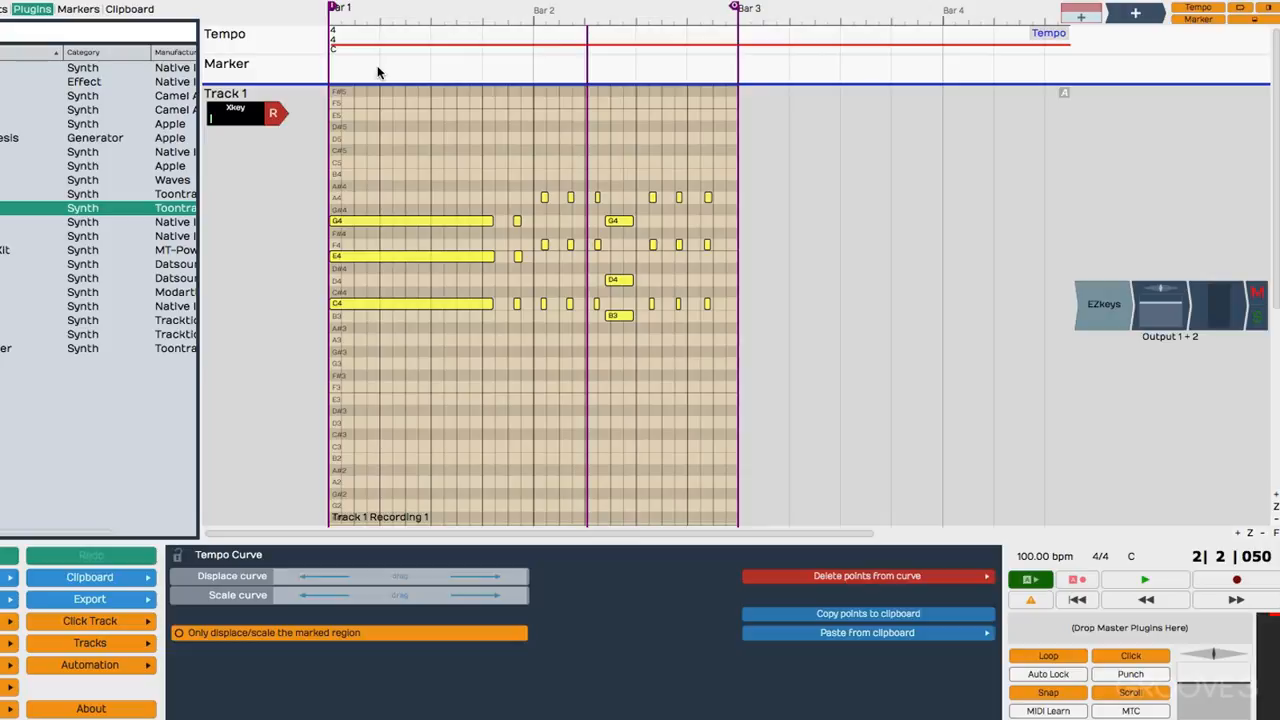
# Step: Display the properties of Track 1's Xkey MIDI input
pyautogui.click(234, 115)
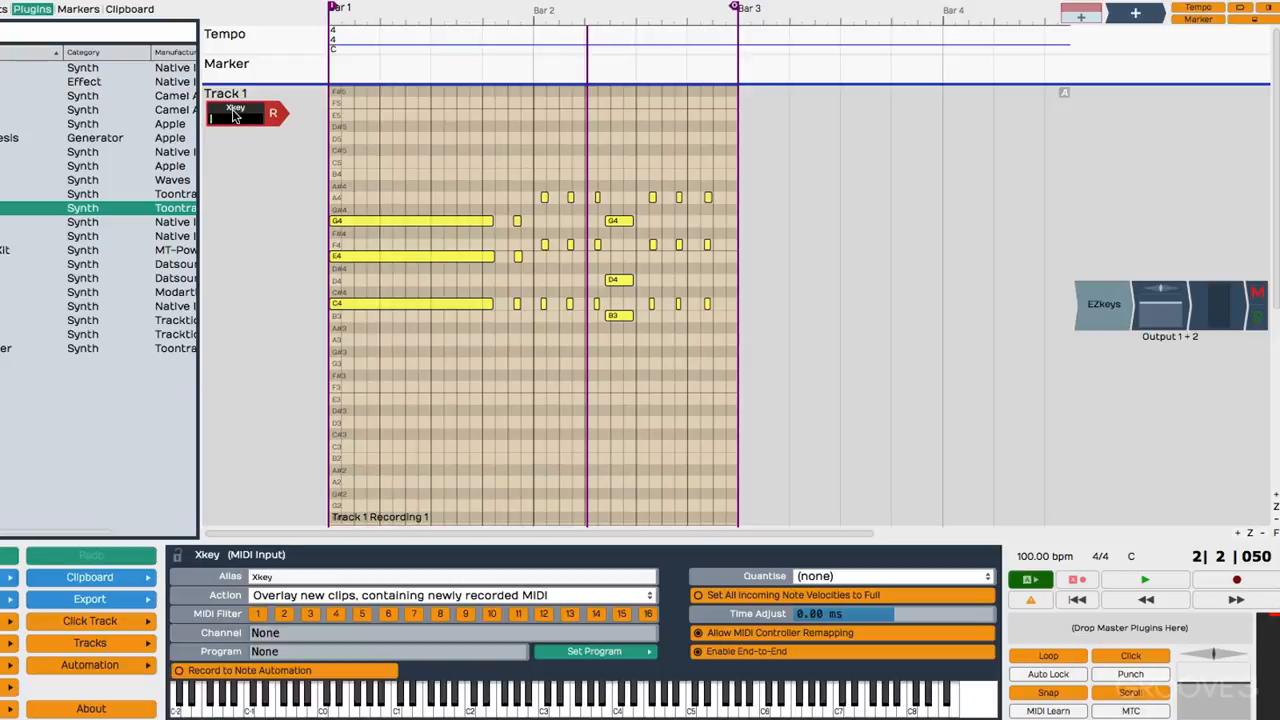